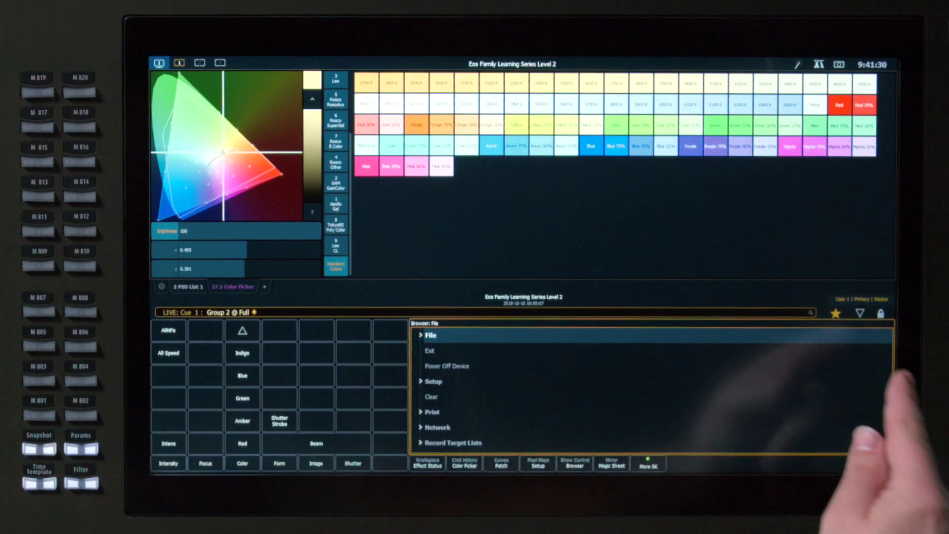
# Step: Add a direct selects display, with Groups in the upper bank and Color Palettes in the lower bank
pyautogui.click(869, 312)
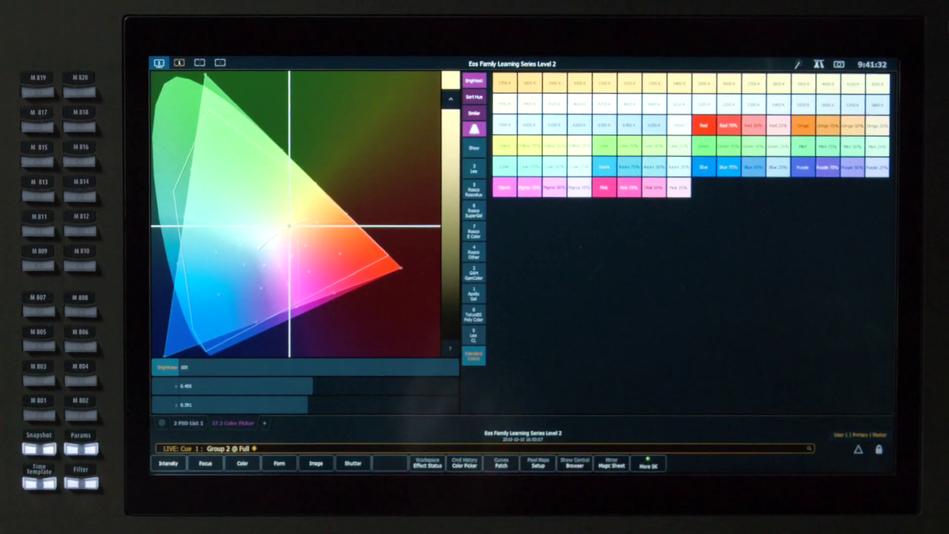
pyautogui.click(265, 423)
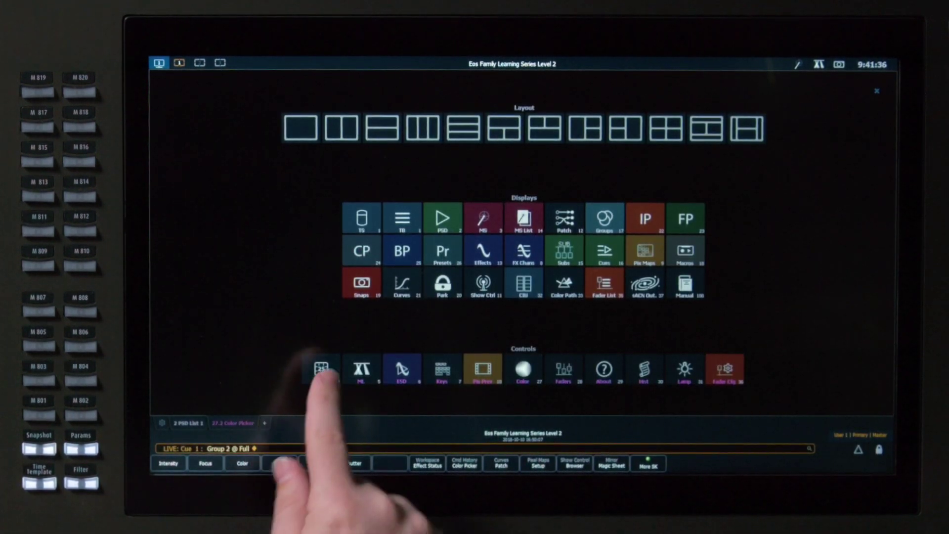
pyautogui.click(317, 368)
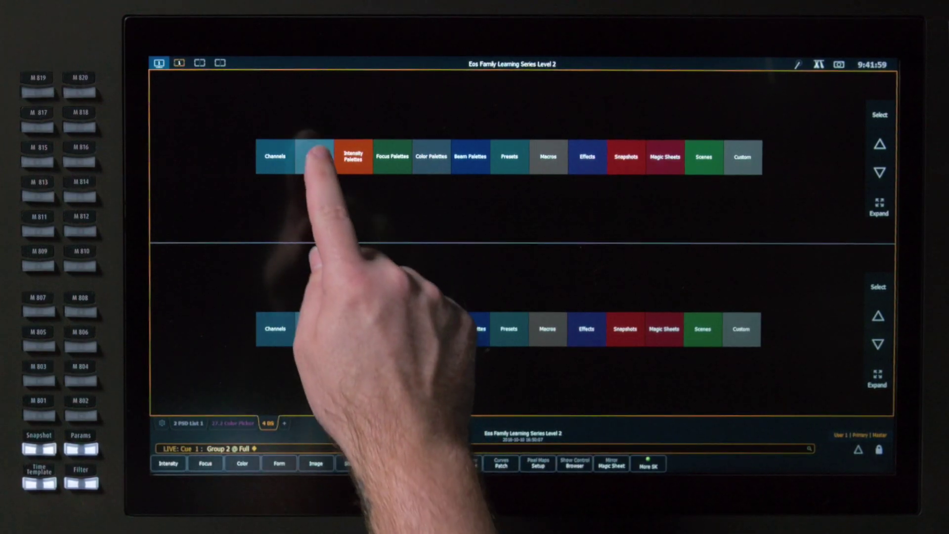
pyautogui.click(209, 128)
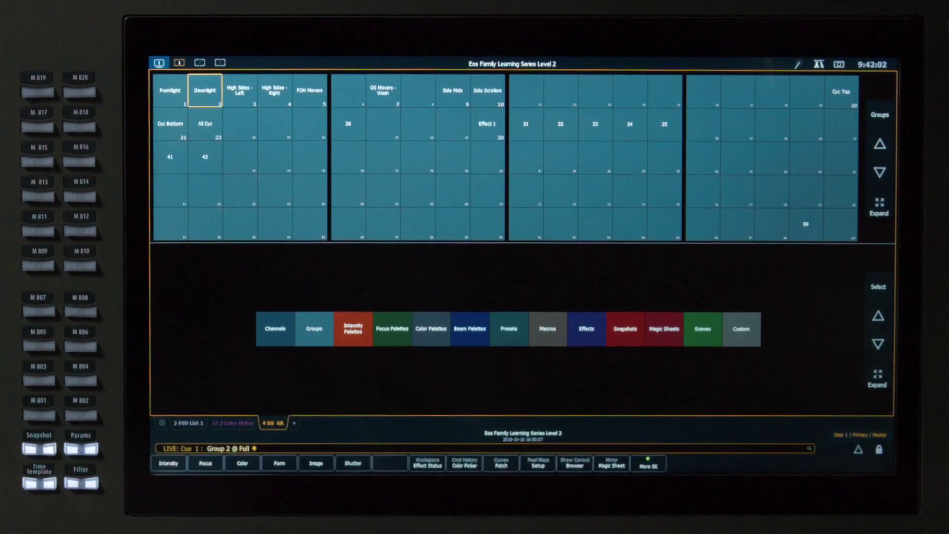
pyautogui.click(431, 329)
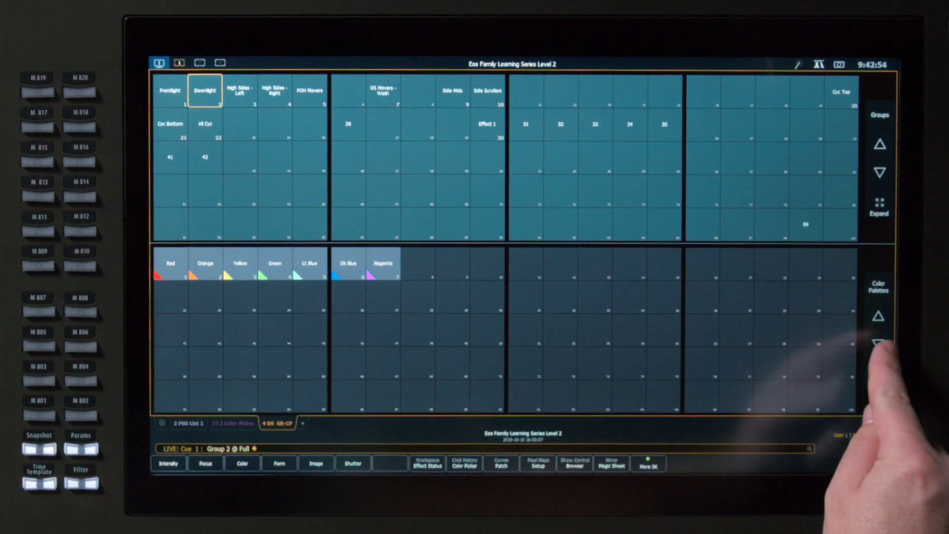
# Step: Page through the Color Palettes bank and back, and check its choice of content types, keeping Color Palettes
pyautogui.click(928, 368)
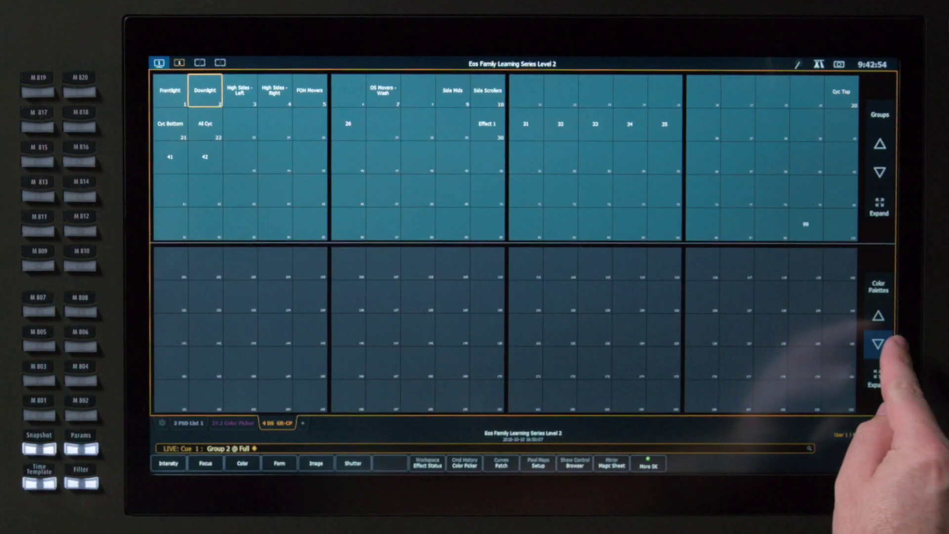
pyautogui.click(878, 315)
pyautogui.click(879, 344)
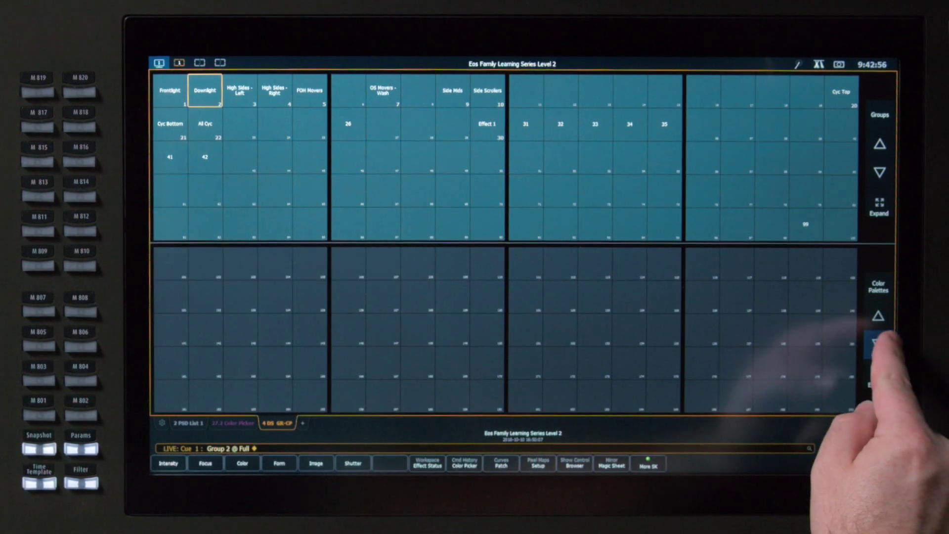
pyautogui.click(878, 343)
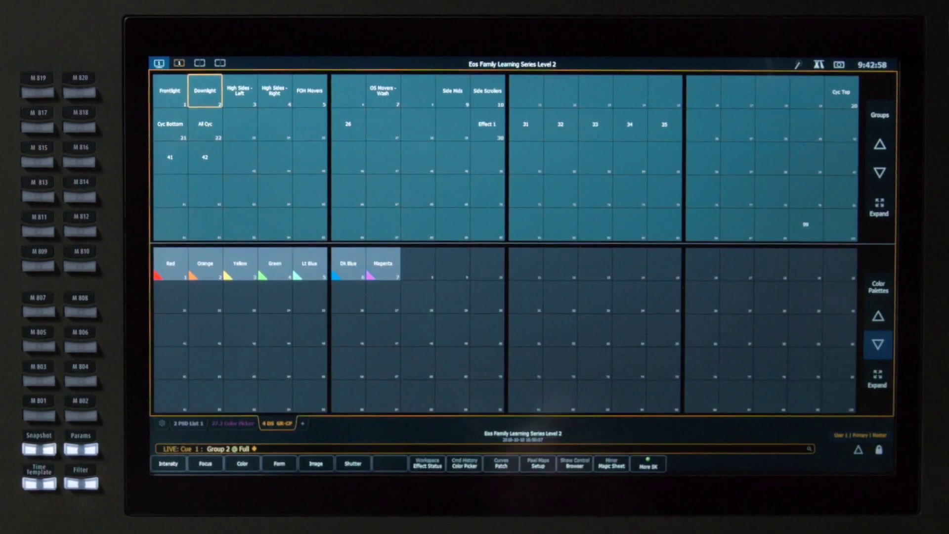
pyautogui.click(879, 287)
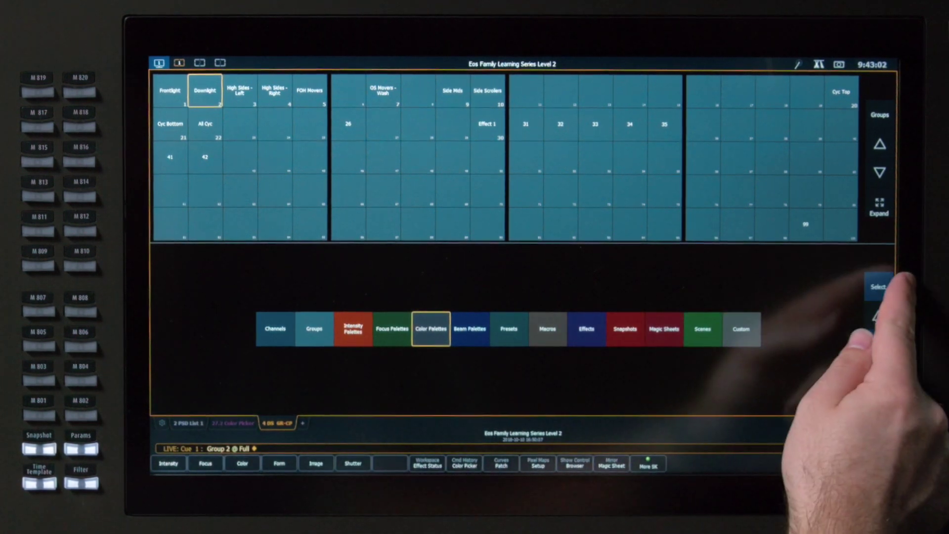
pyautogui.click(879, 287)
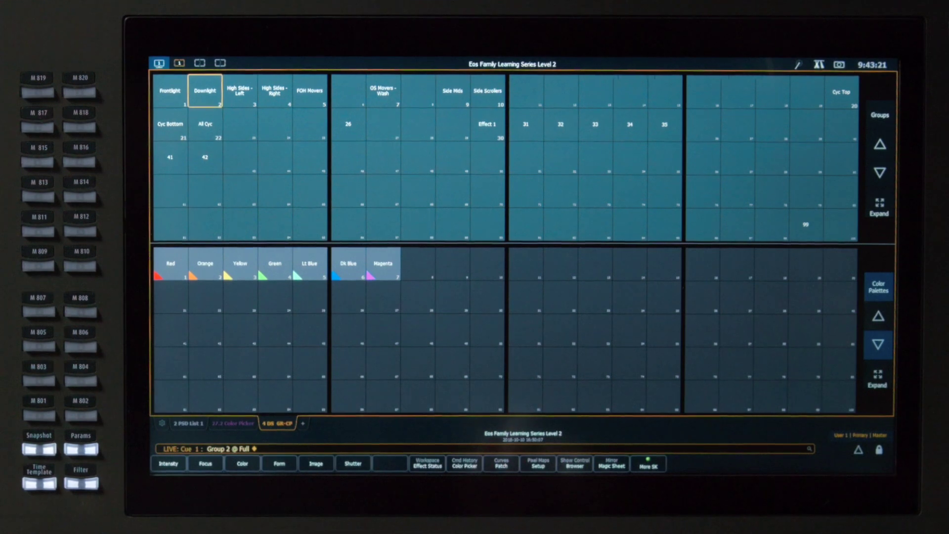
# Step: Expand the Color Palettes bank, try the range shortcut 801, and collapse the bank again
pyautogui.click(878, 378)
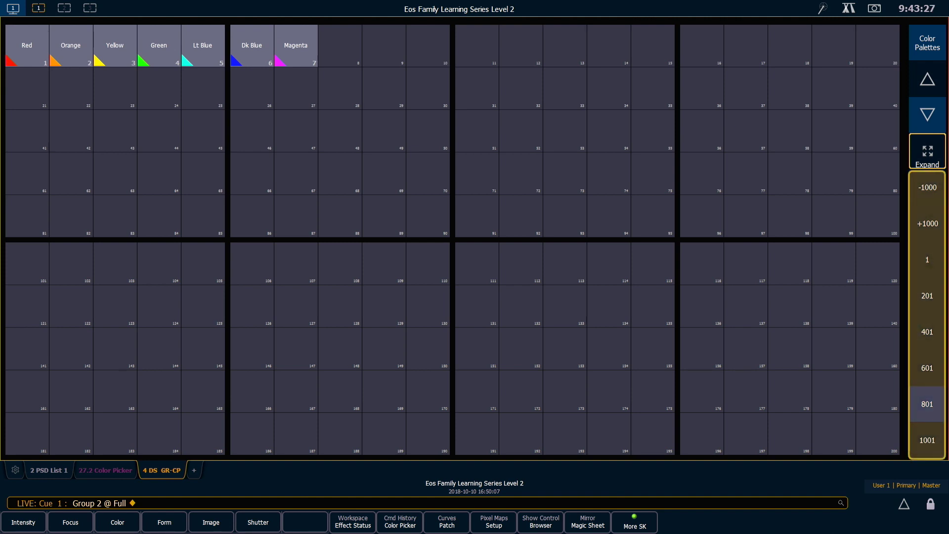
pyautogui.click(927, 404)
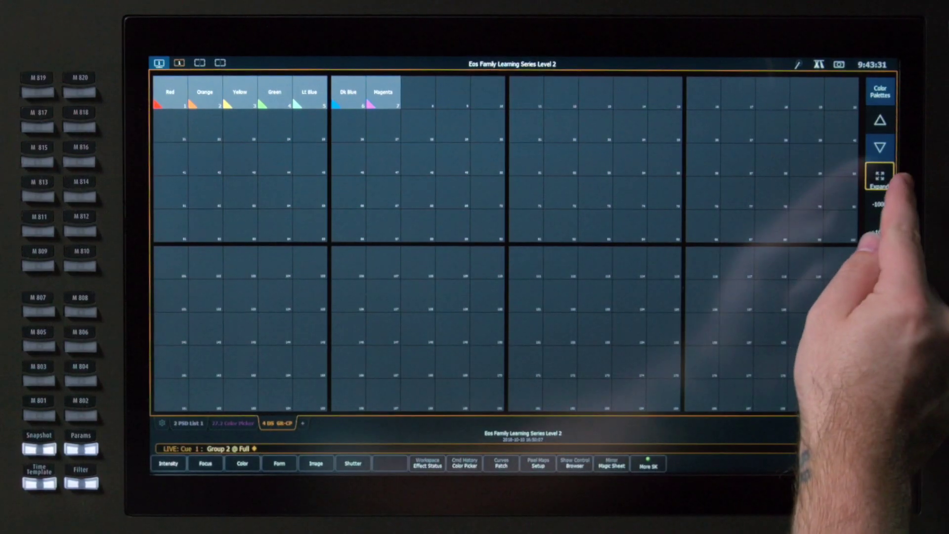
pyautogui.click(928, 153)
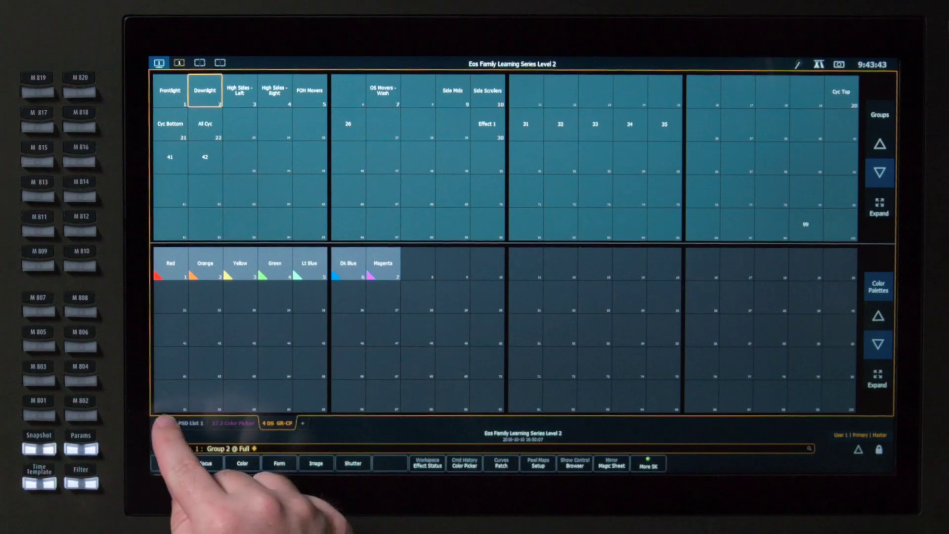
# Step: Open the direct selects settings, try another number of banks before restoring 2, and keep Current Bank at ALL
pyautogui.click(161, 423)
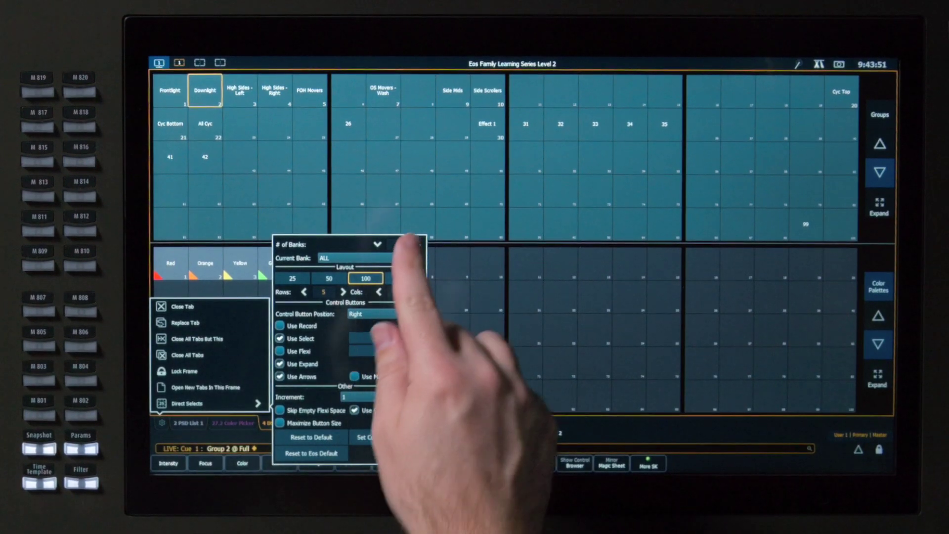
pyautogui.click(339, 240)
pyautogui.click(377, 245)
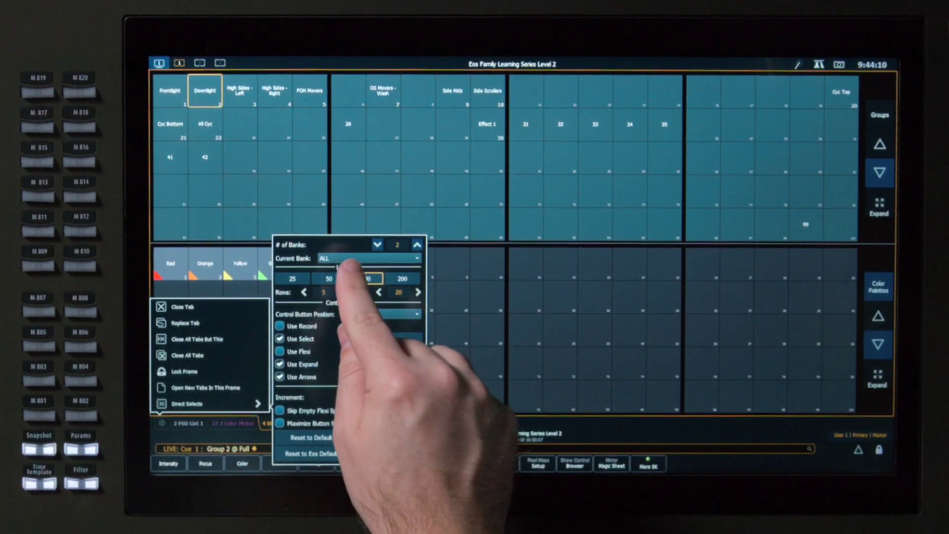
pyautogui.click(391, 259)
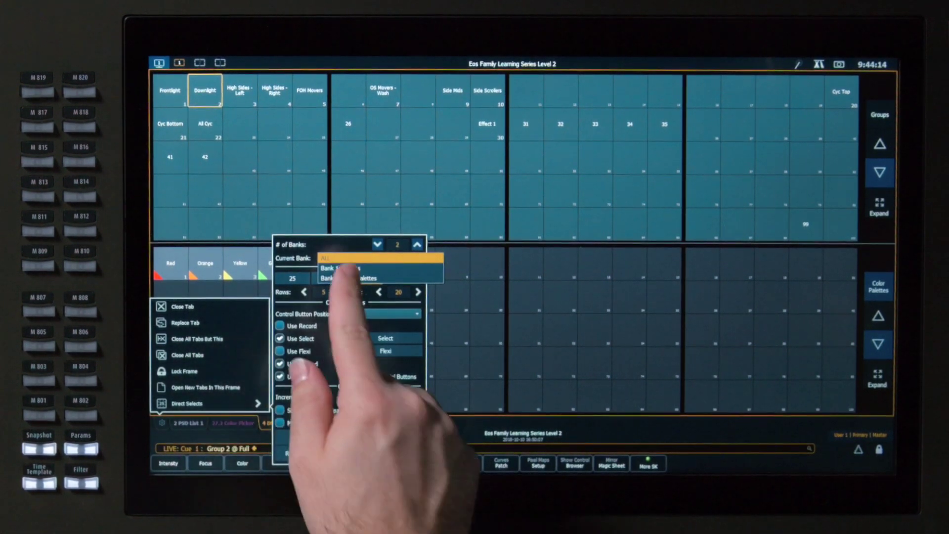
pyautogui.click(324, 258)
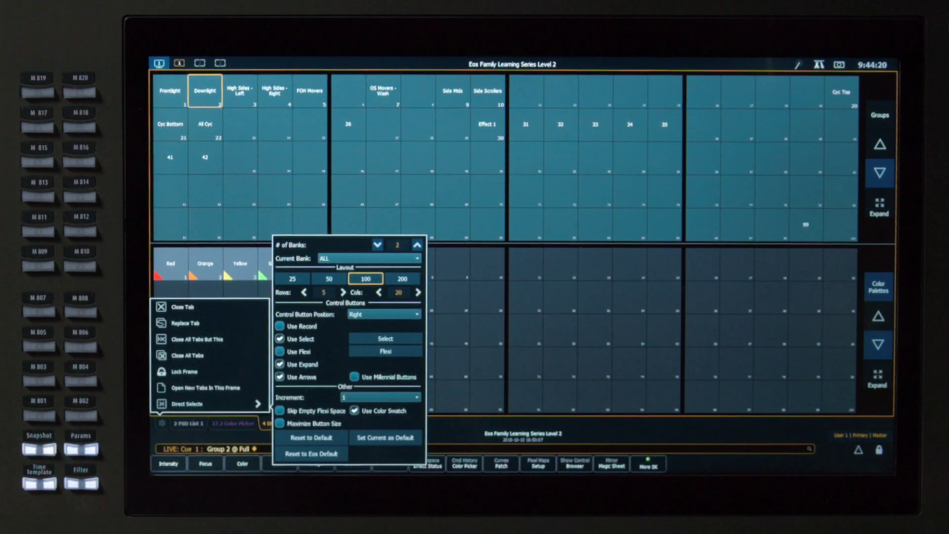
# Step: Try the 25, 50 and 200 layouts for the direct selects, and return to the 100 layout
pyautogui.click(292, 278)
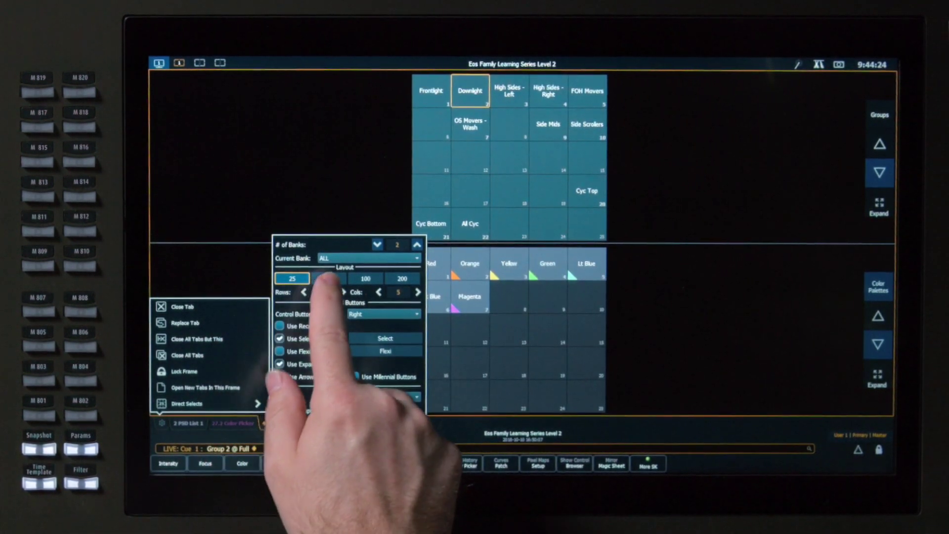
pyautogui.click(329, 278)
pyautogui.click(365, 279)
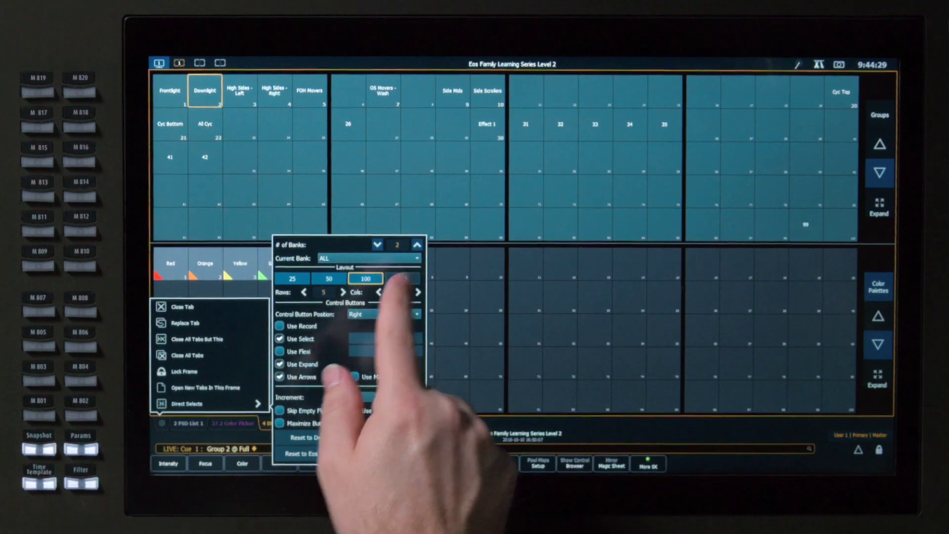
pyautogui.click(402, 279)
pyautogui.click(366, 278)
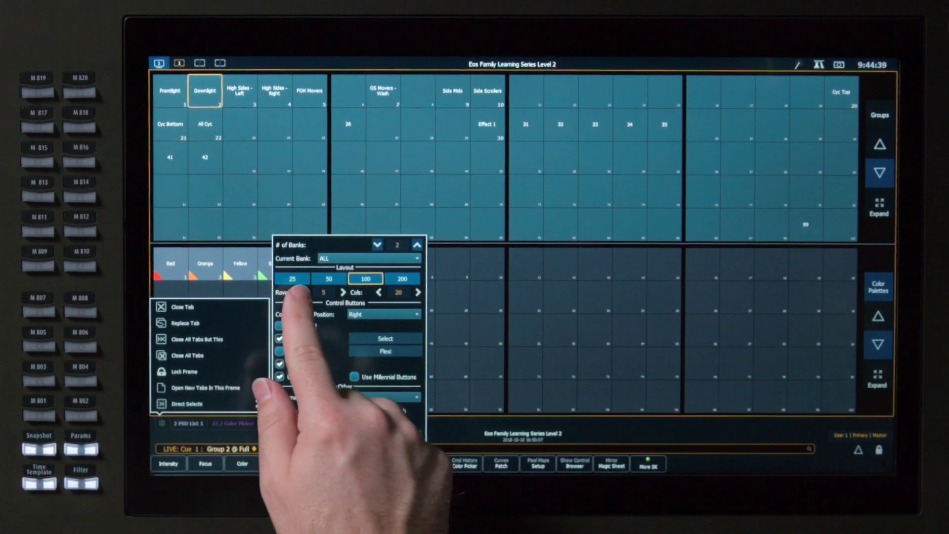
# Step: Reduce the direct selects to 3 rows with fewer columns, and restore the 100 layout
pyautogui.click(304, 292)
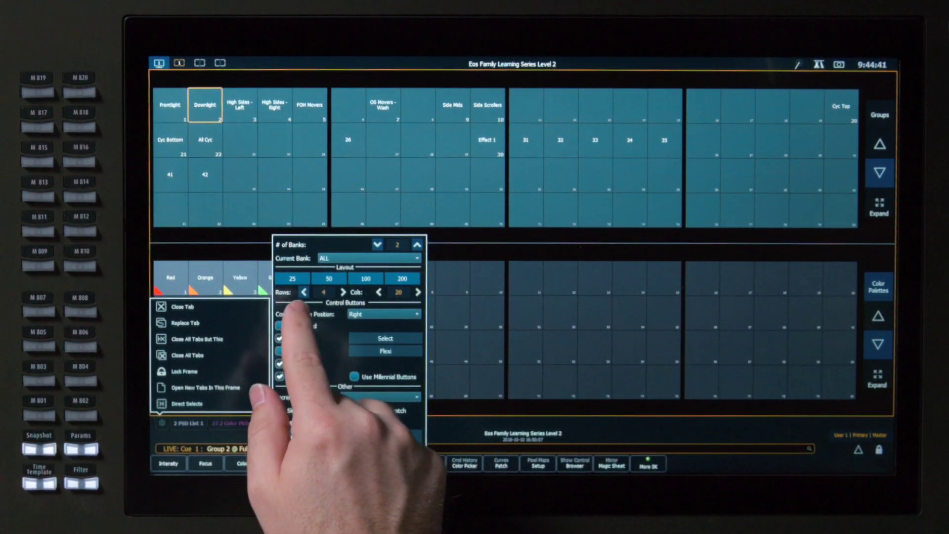
pyautogui.click(304, 292)
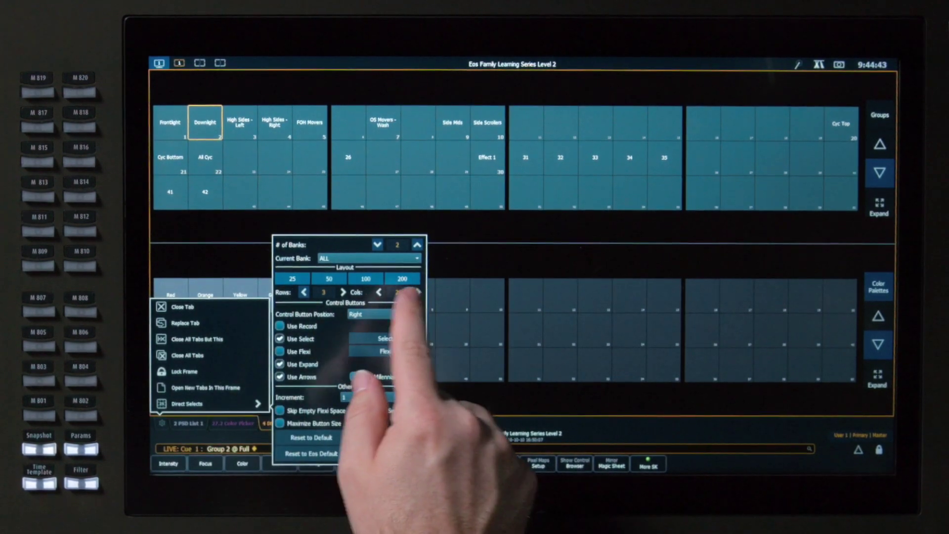
pyautogui.click(378, 292)
pyautogui.click(379, 293)
pyautogui.click(366, 278)
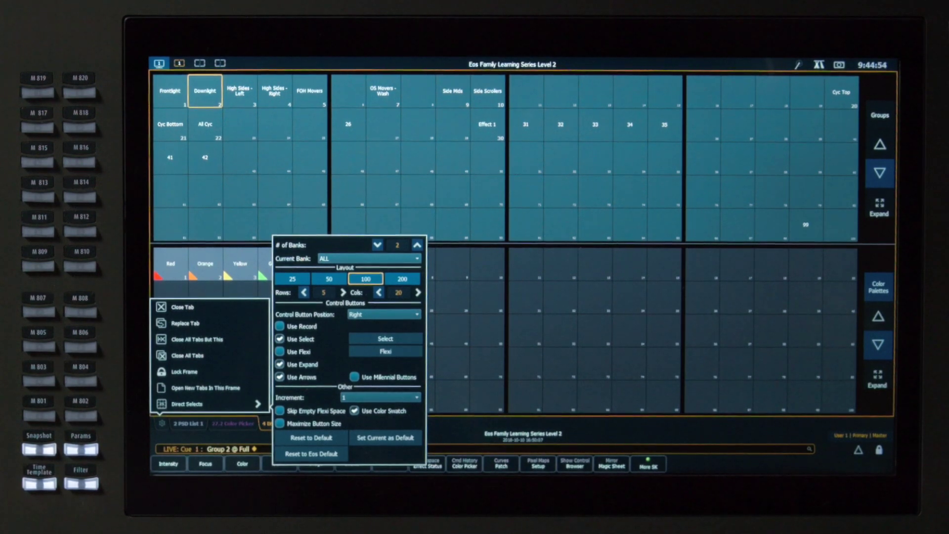
# Step: Try adding the Record control button and removing Select, Expand and Arrows, and restore the original set of buttons
pyautogui.click(292, 327)
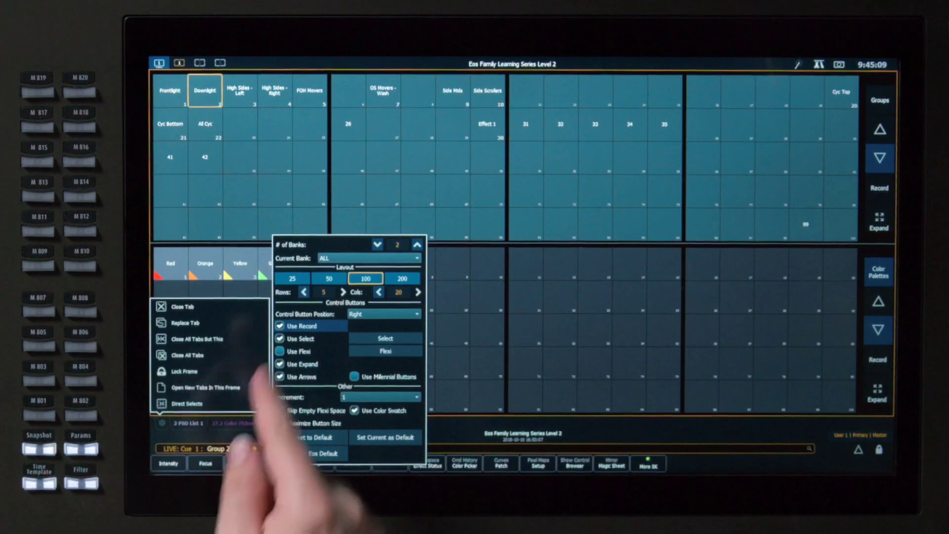
pyautogui.click(178, 345)
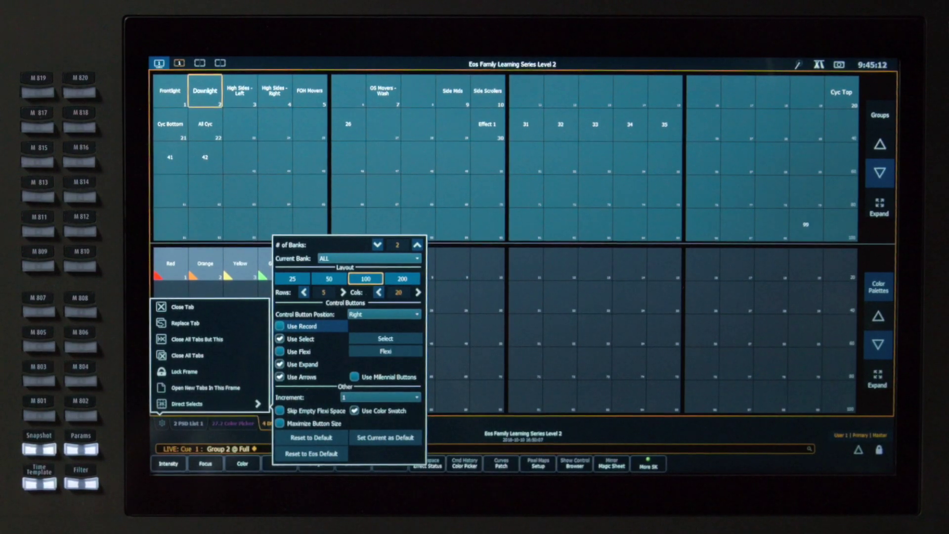
pyautogui.click(280, 339)
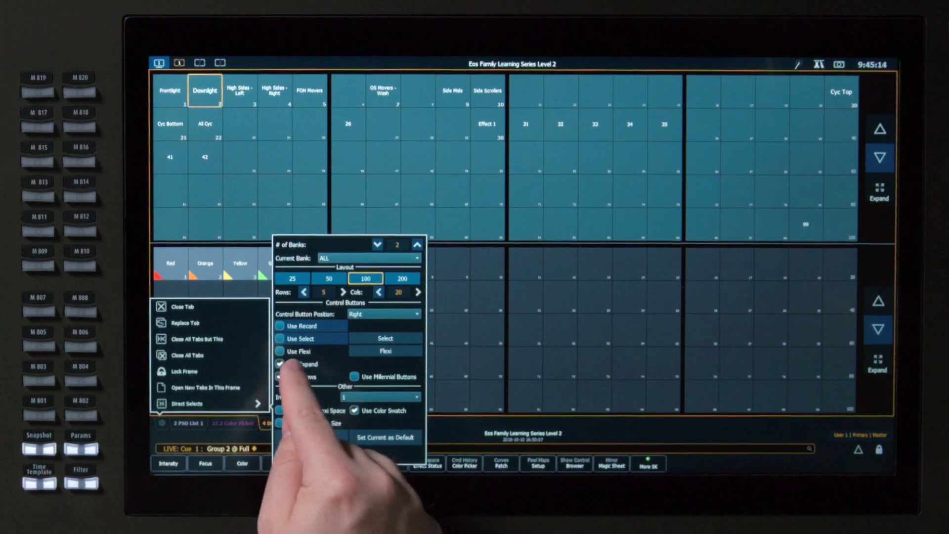
pyautogui.click(280, 364)
pyautogui.click(280, 377)
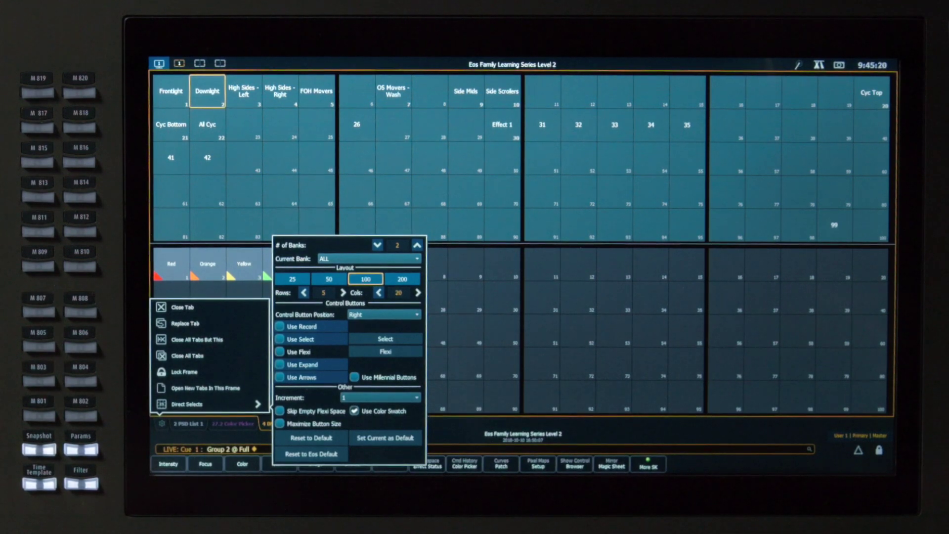
pyautogui.click(279, 377)
pyautogui.click(280, 364)
pyautogui.click(280, 339)
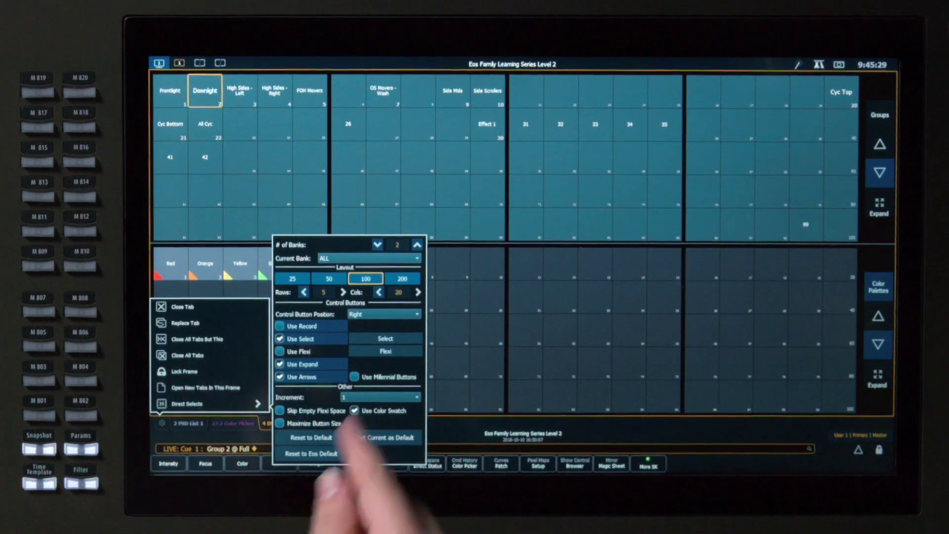
# Step: Try out the Millennial buttons and the Left control button position, restoring each to its original setting
pyautogui.click(367, 377)
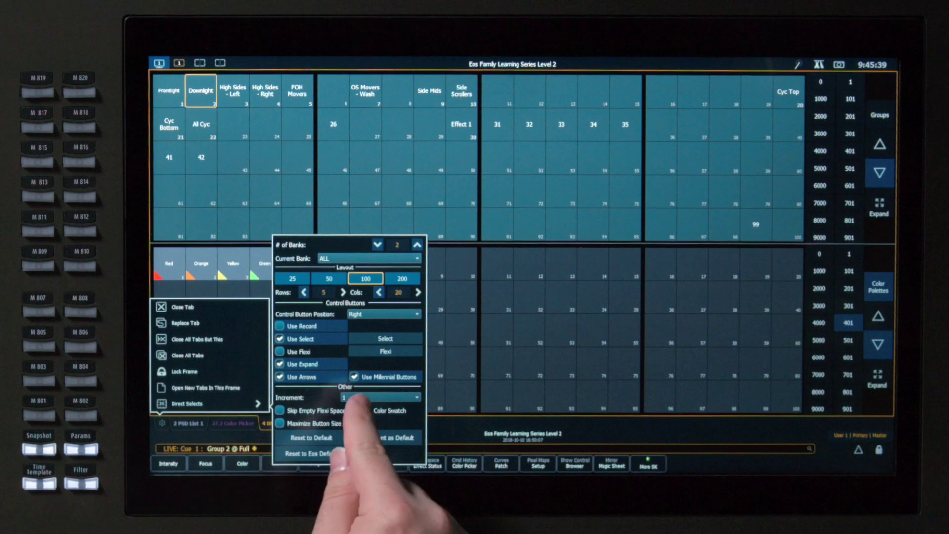
pyautogui.click(259, 410)
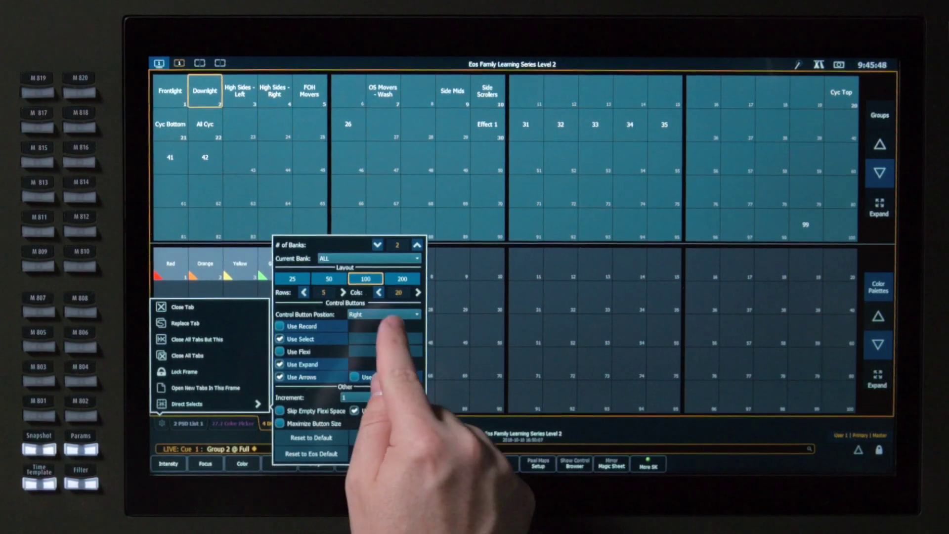
pyautogui.click(384, 314)
pyautogui.click(383, 324)
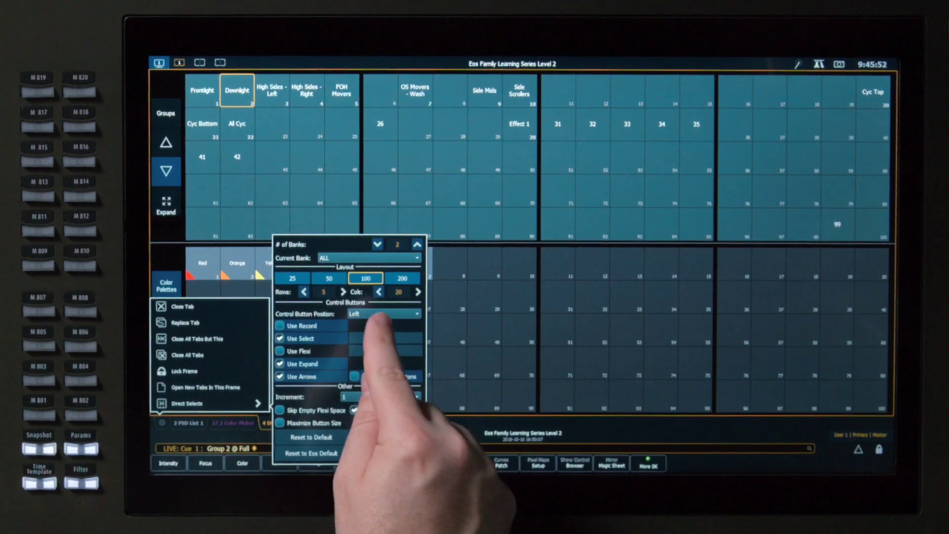
pyautogui.click(376, 314)
pyautogui.click(357, 304)
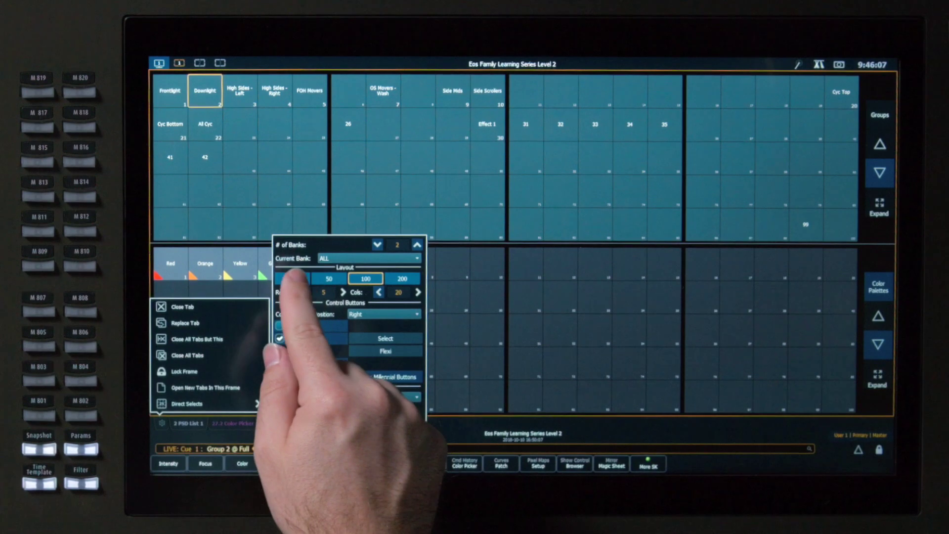
# Step: Try the 25 layout with Maximize Button Size, and return to the 100 layout without maximized buttons
pyautogui.click(292, 278)
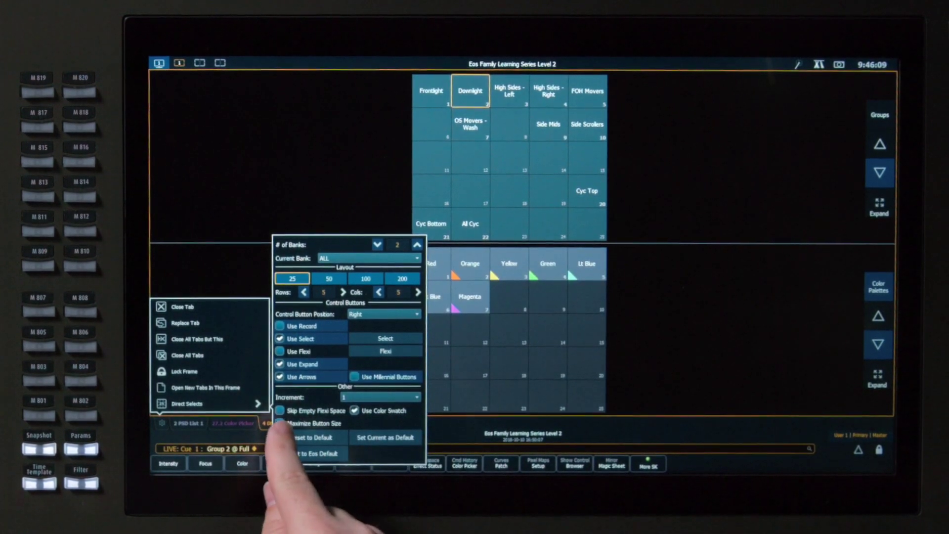
pyautogui.click(281, 423)
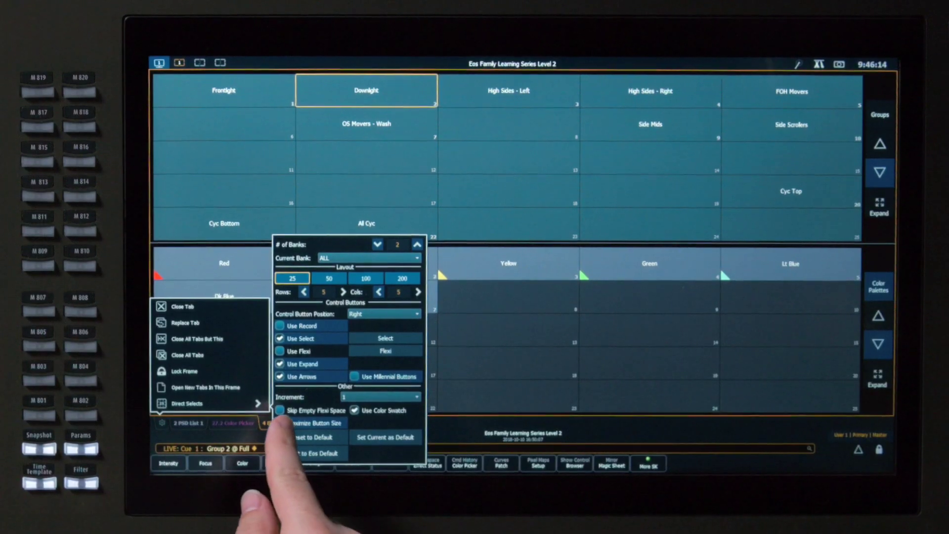
pyautogui.click(165, 470)
pyautogui.click(366, 278)
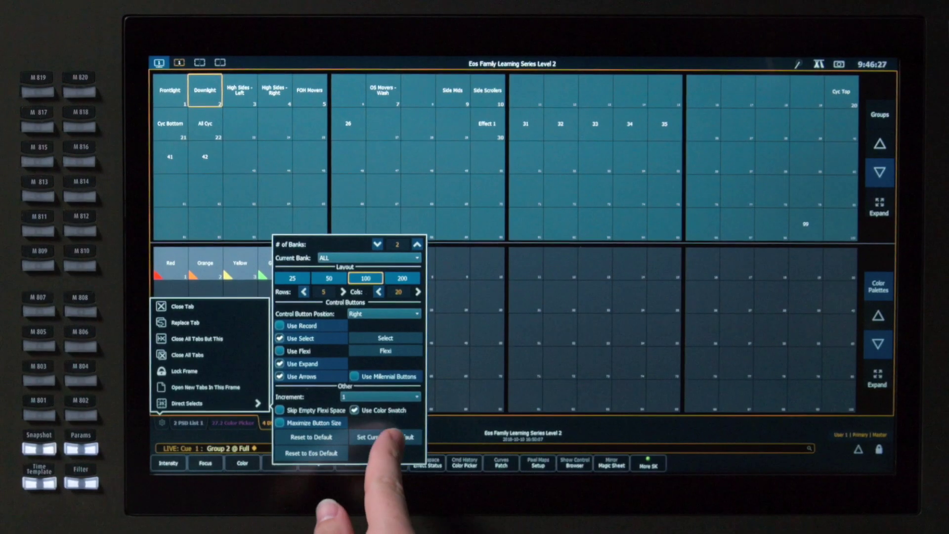
# Step: Save the current direct selects settings as the default and try resetting the display to default
pyautogui.click(299, 488)
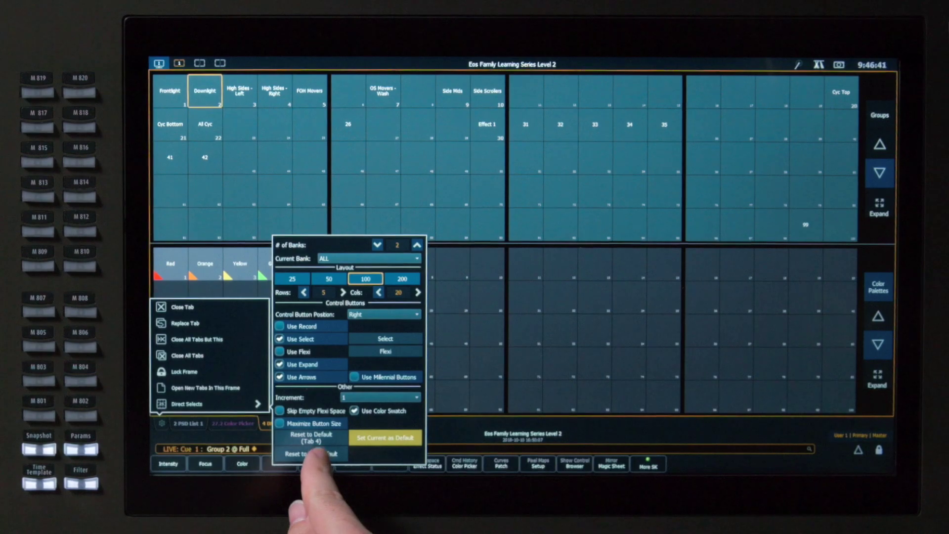
pyautogui.click(205, 510)
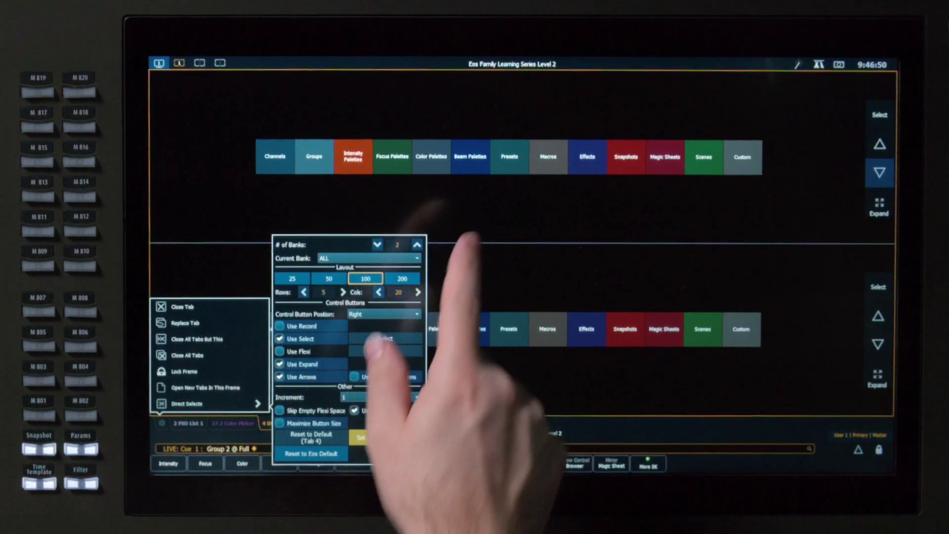
# Step: Assign Groups to the upper direct selects bank and Color Palettes to the lower bank
pyautogui.click(228, 213)
pyautogui.click(209, 128)
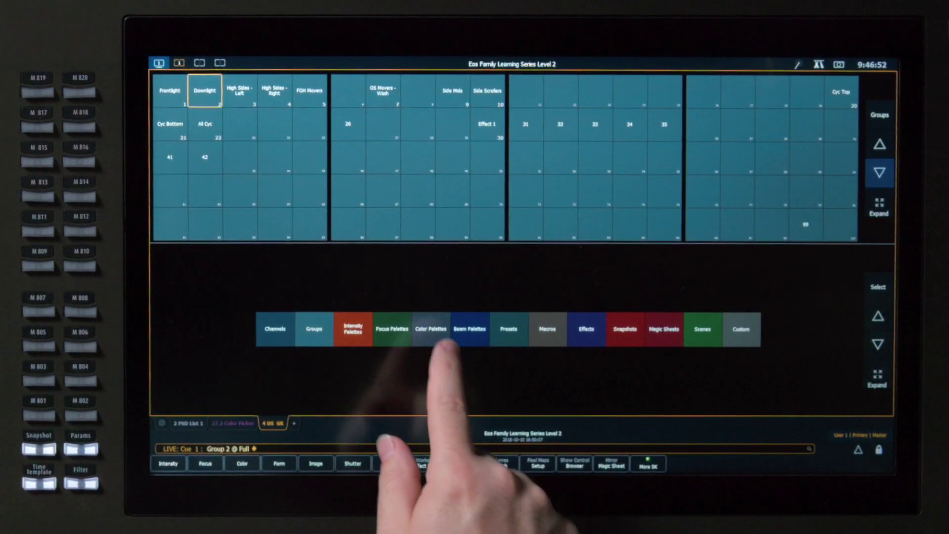
pyautogui.click(431, 329)
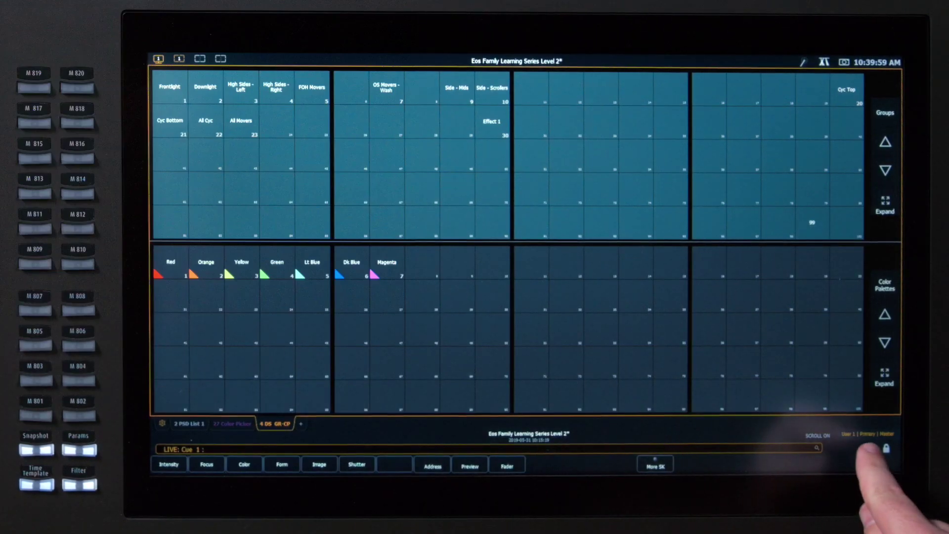
# Step: Expand the CIA and split the first workspace into two side-by-side frames
pyautogui.click(904, 504)
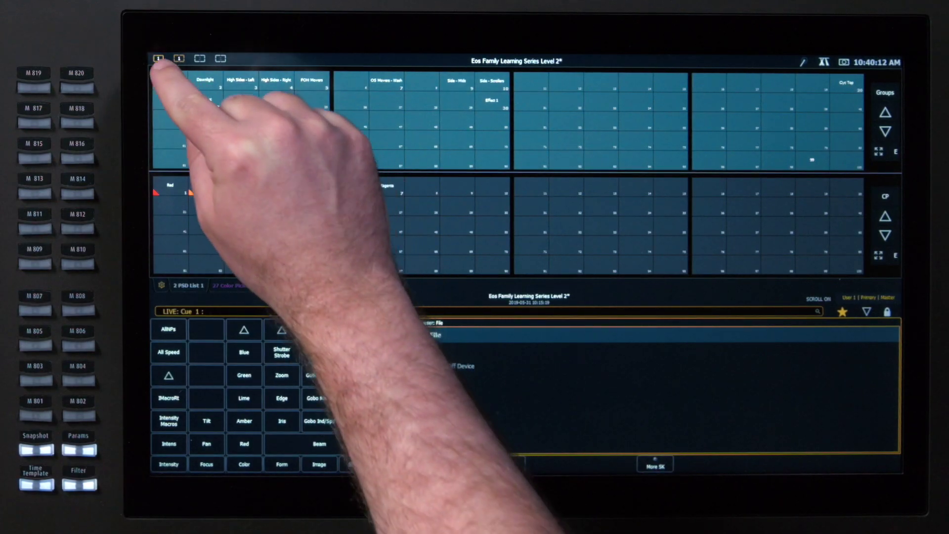
pyautogui.click(13, 8)
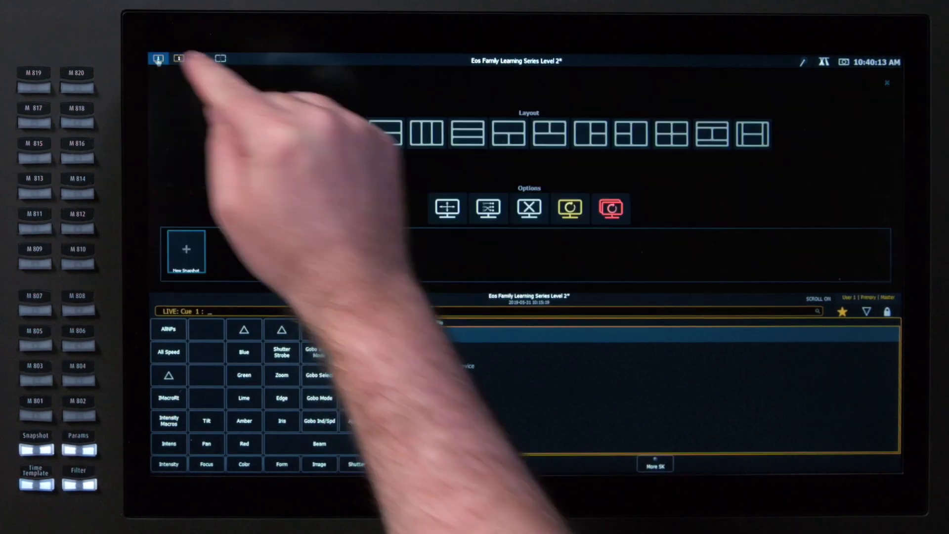
pyautogui.click(344, 132)
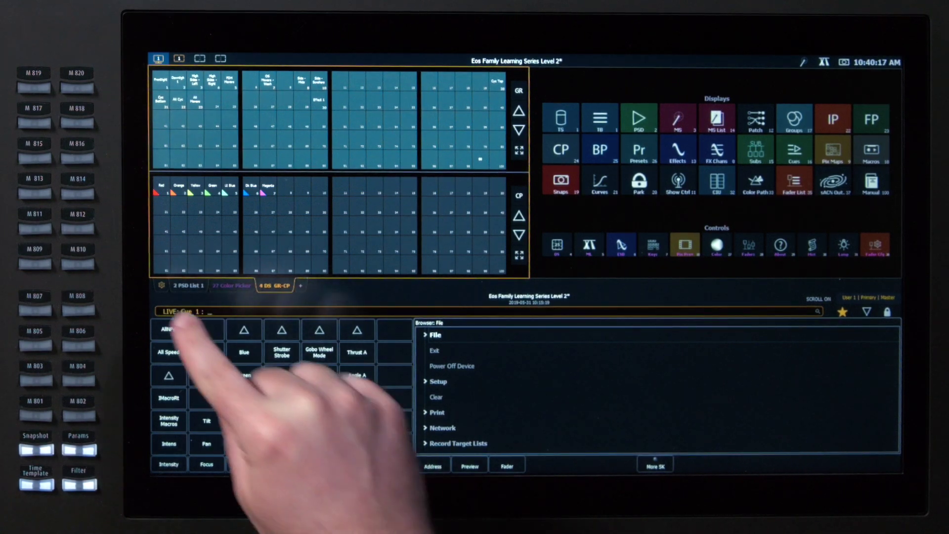
# Step: Reduce the first frame's direct selects to one bank and open a Color Palettes direct selects display in the second frame
pyautogui.click(162, 285)
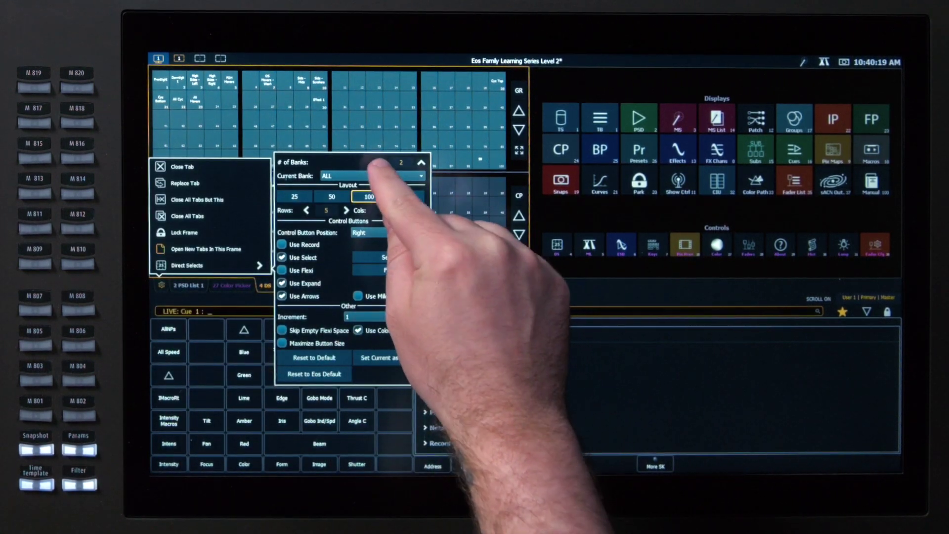
pyautogui.click(380, 161)
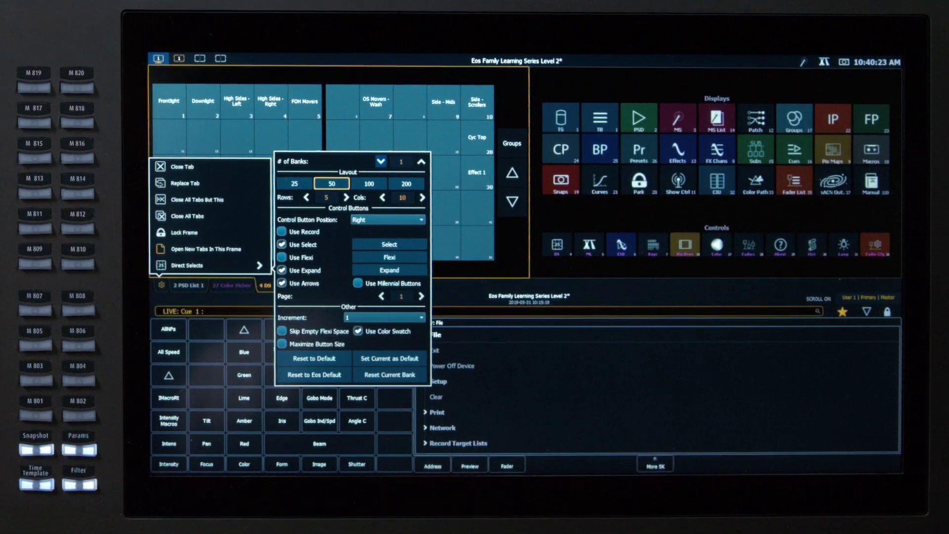
pyautogui.click(557, 246)
pyautogui.click(557, 246)
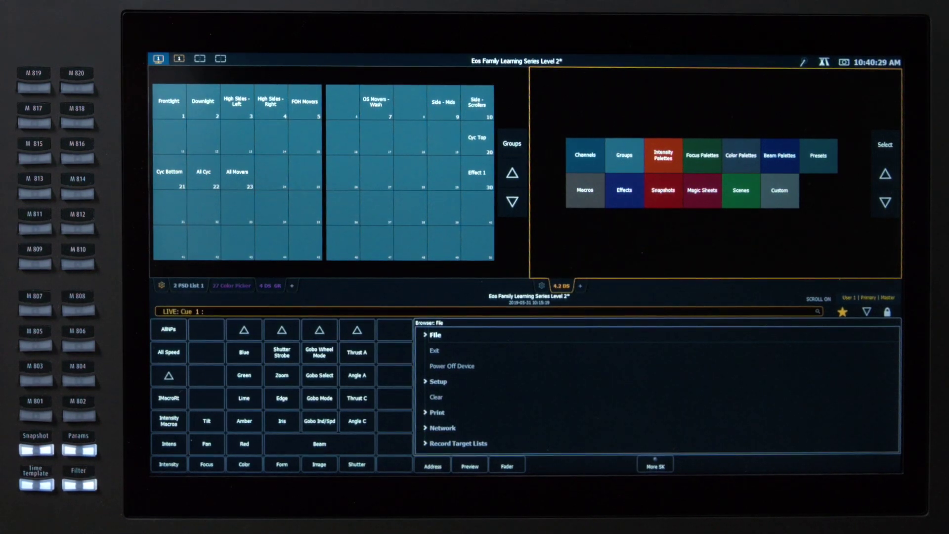
pyautogui.click(741, 155)
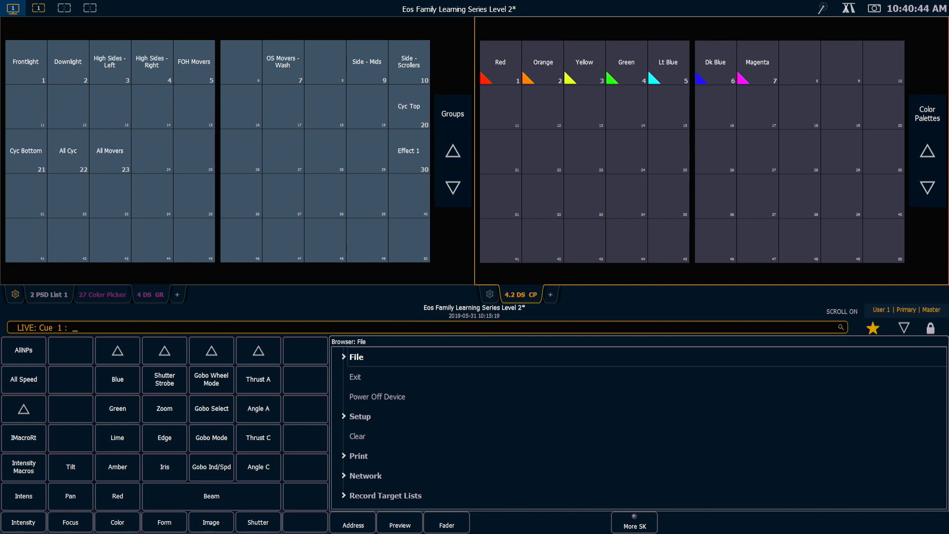
# Step: Record the current display setup as Snapshot 3 with the label Programming
pyautogui.press('r')
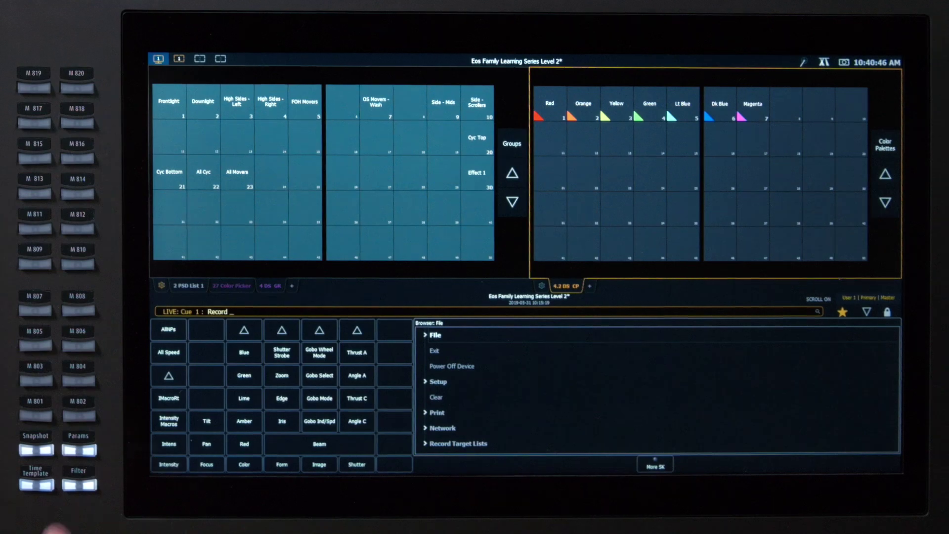
pyautogui.write('shot 3')
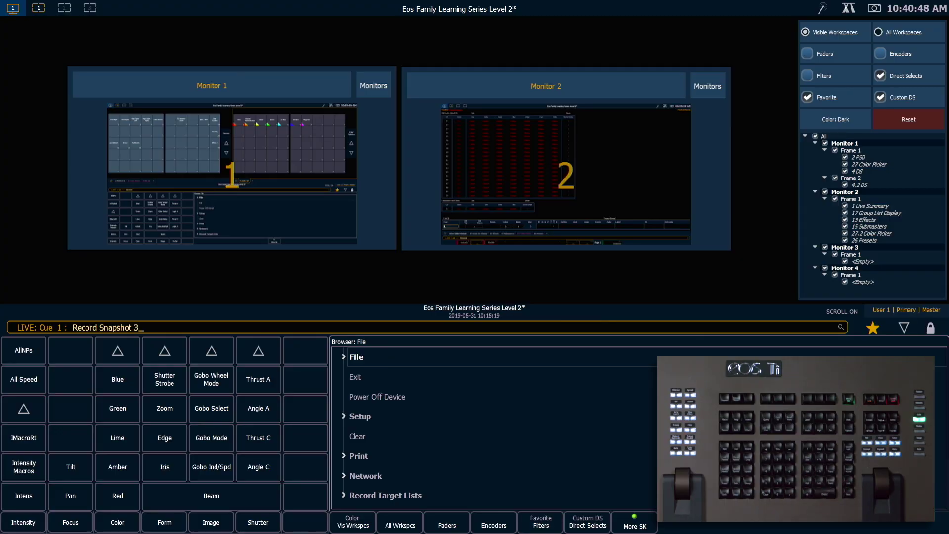
pyautogui.press('Return')
pyautogui.press('l')
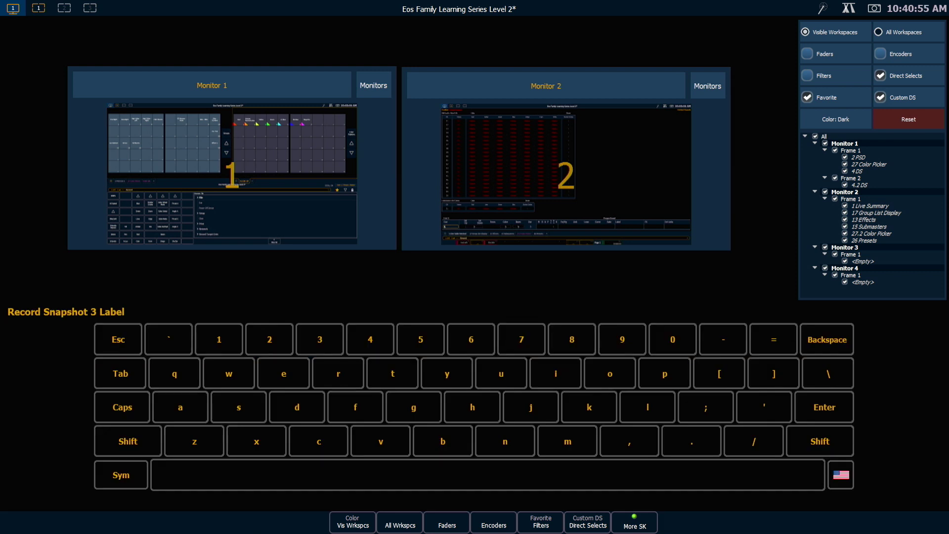
pyautogui.write('P')
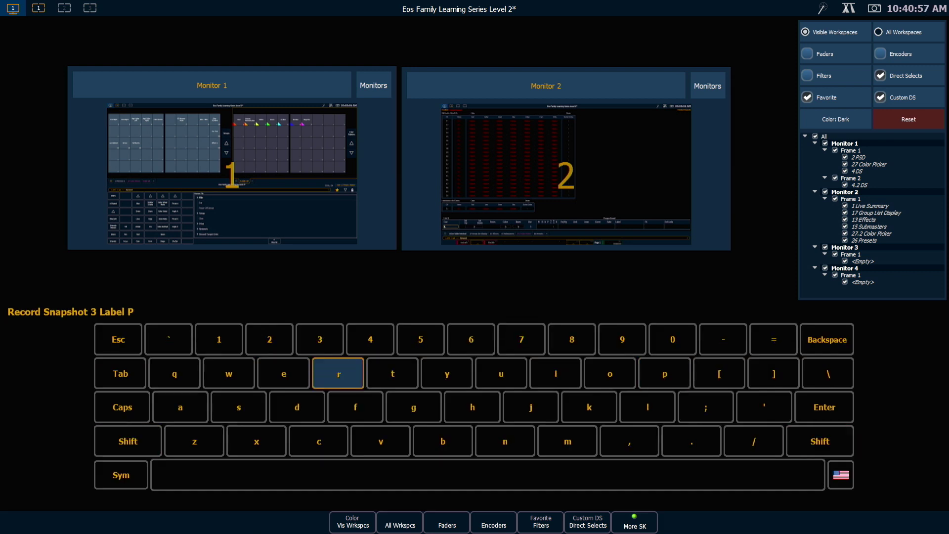
pyautogui.write('rogramming')
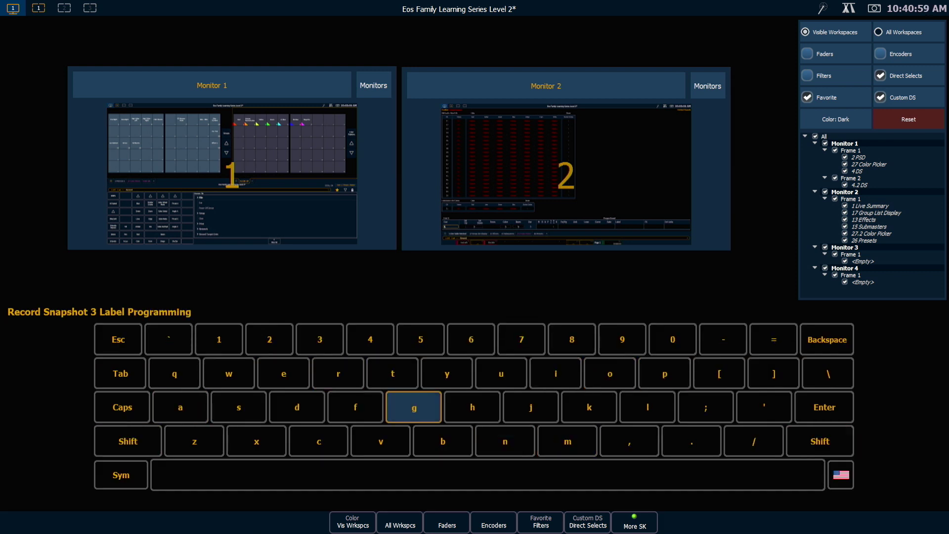
pyautogui.press('Return')
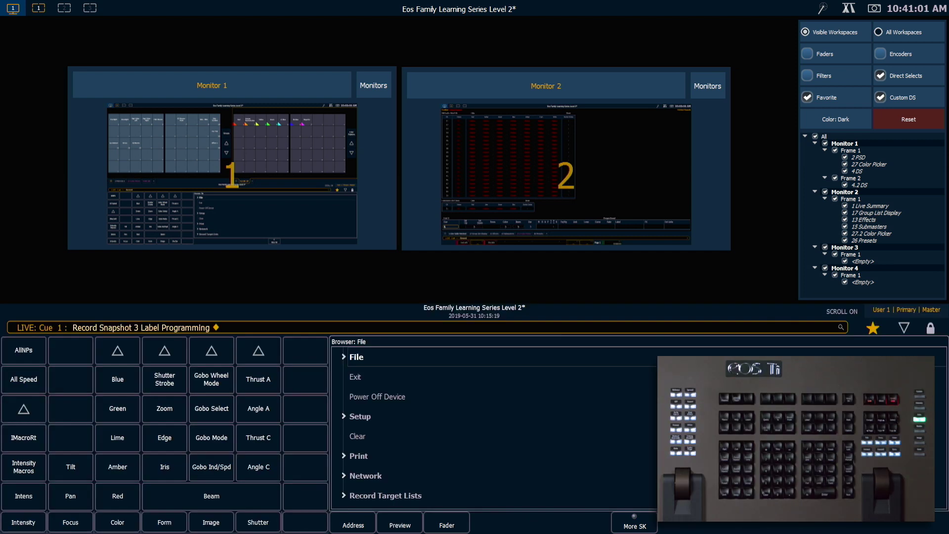
pyautogui.press('Return')
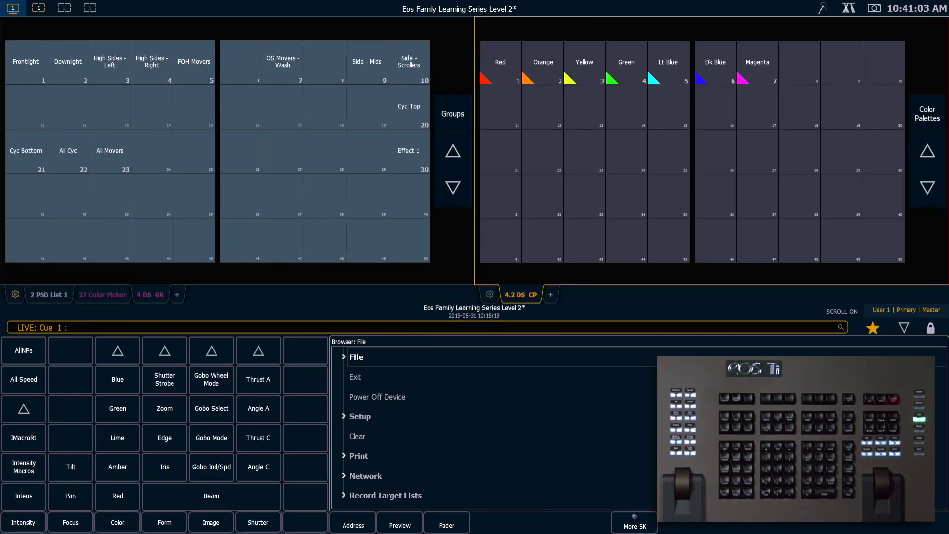